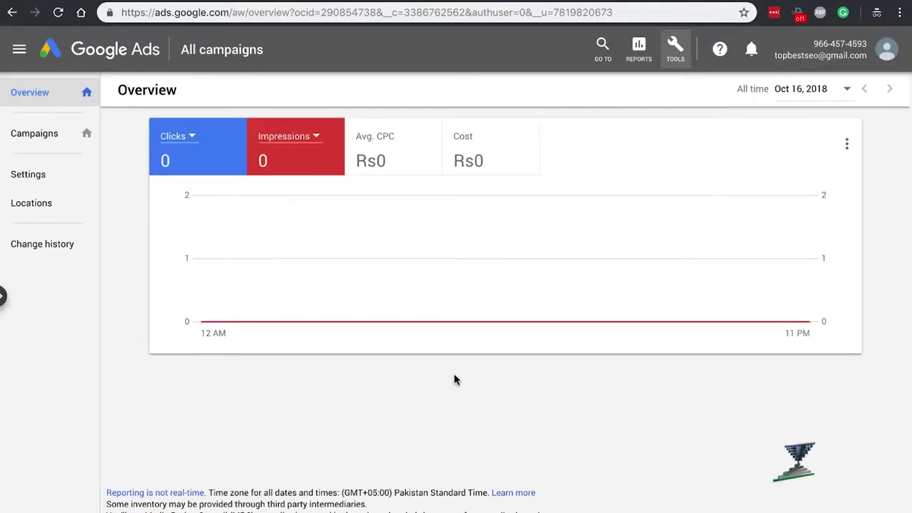
# - Go to the Keyword Planner from the Tools menu's Planning section
pyautogui.click(674, 48)
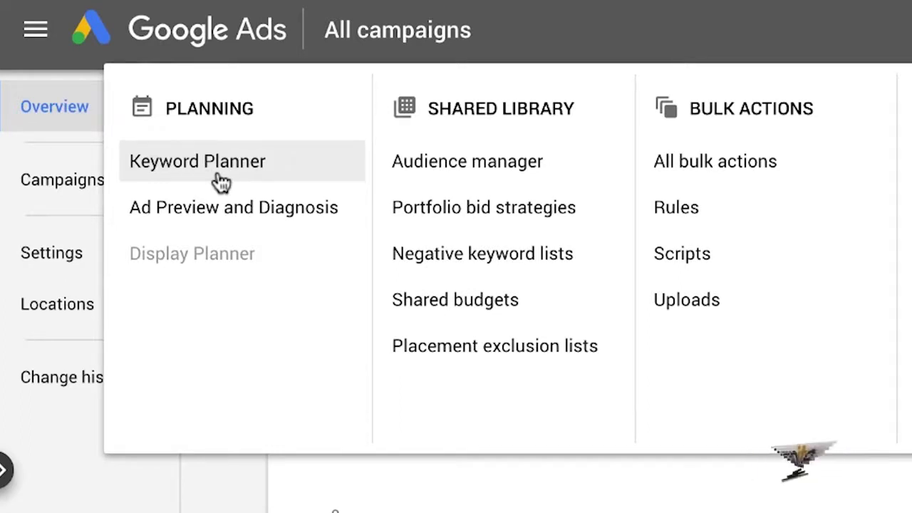
pyautogui.click(234, 165)
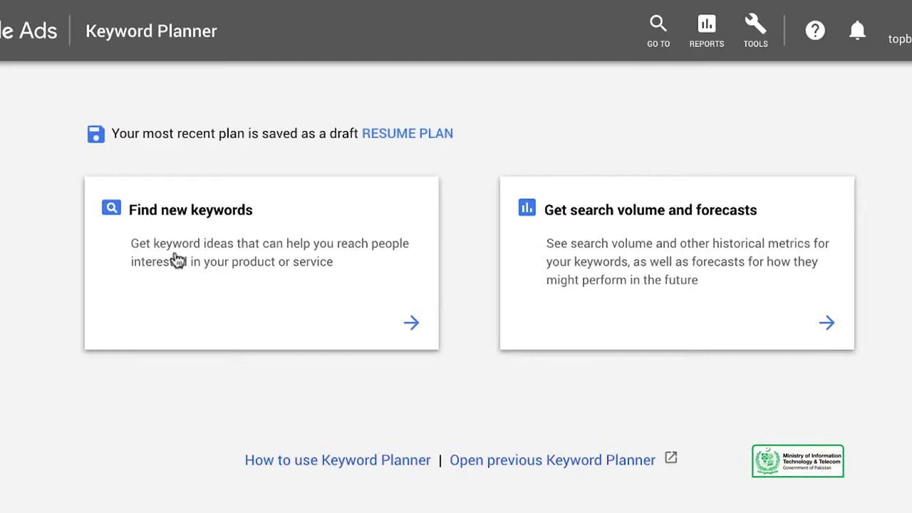
# - Start a Find new keywords search with 'mobile phones' as the seed keyword
pyautogui.click(227, 251)
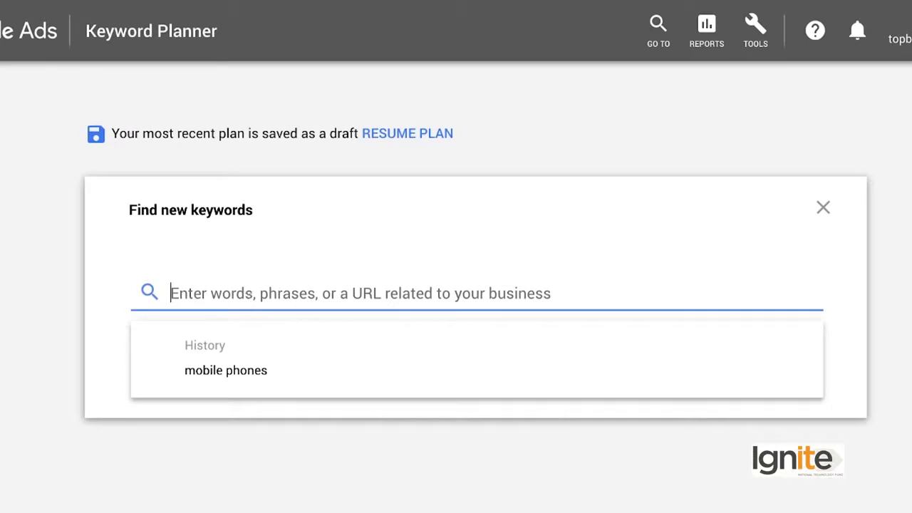
pyautogui.write('mobile')
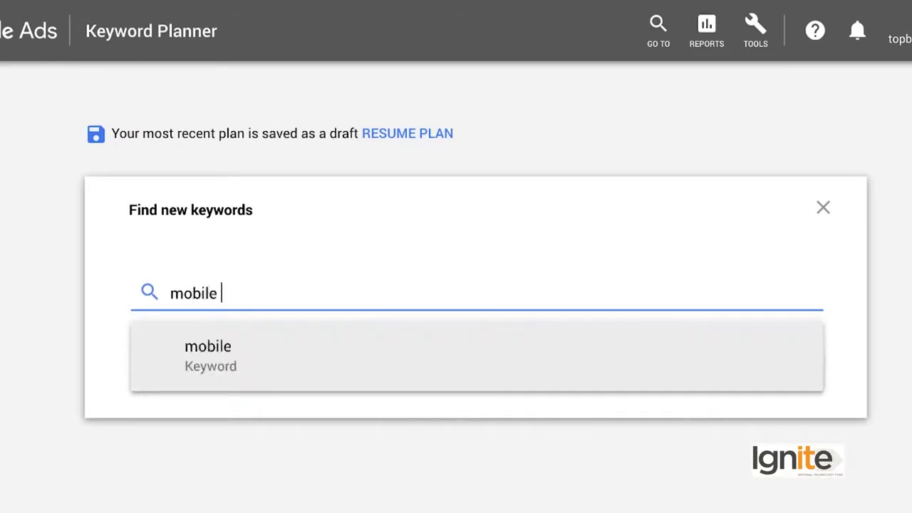
pyautogui.write('ones')
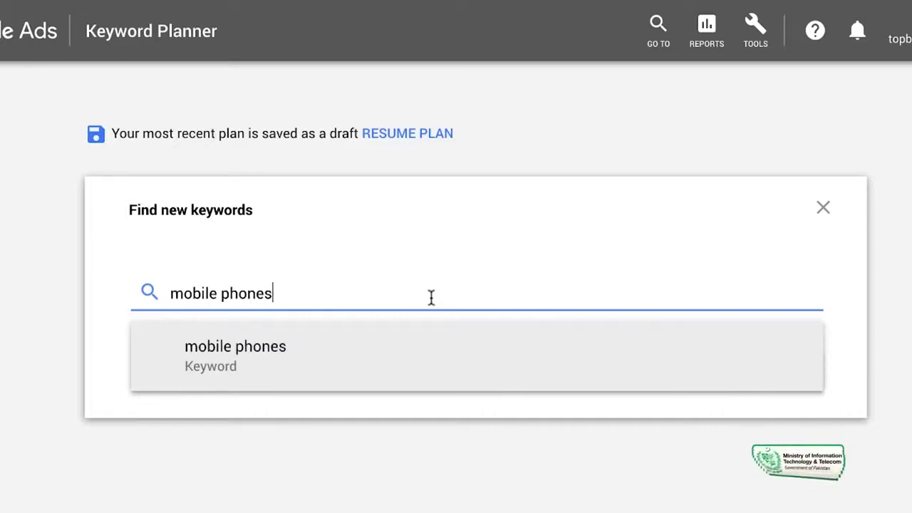
pyautogui.press('Return')
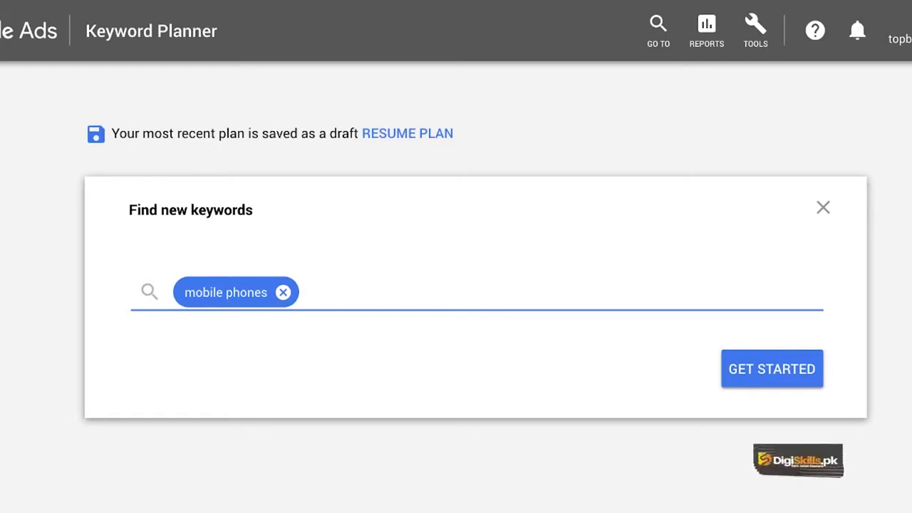
# - Load the 738 keyword ideas for 'mobile phones' in Pakistan, English
pyautogui.click(767, 380)
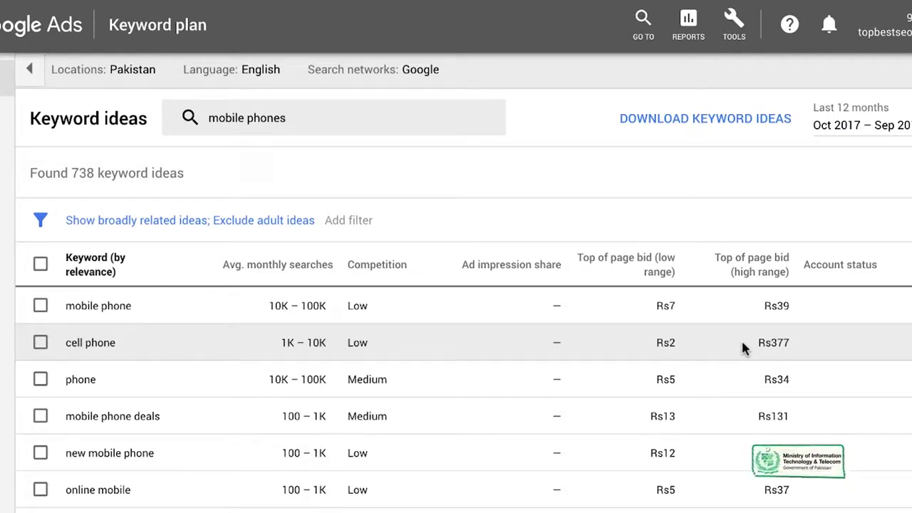
pyautogui.moveTo(514, 275)
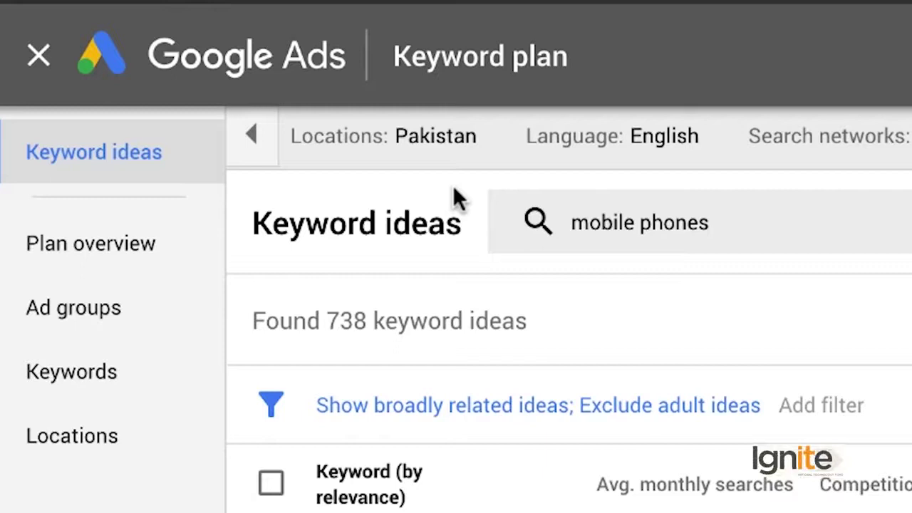
pyautogui.click(458, 151)
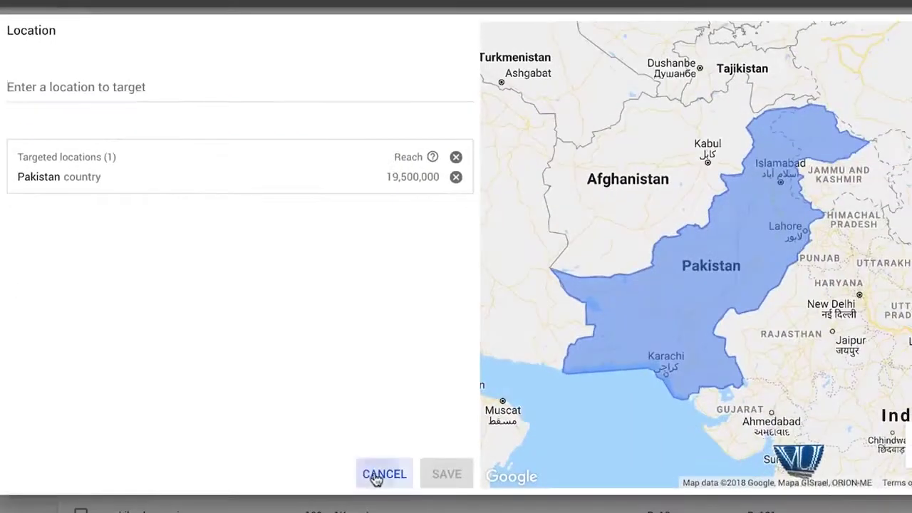
pyautogui.click(377, 477)
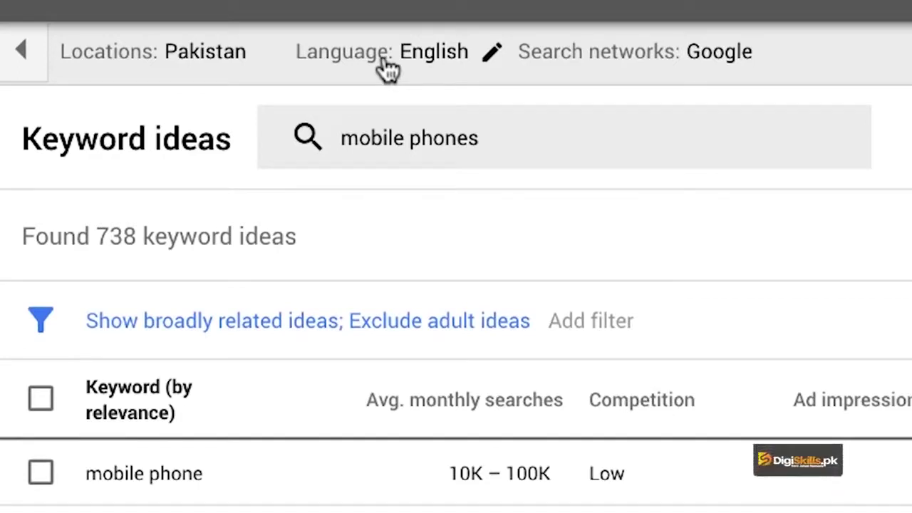
pyautogui.click(389, 68)
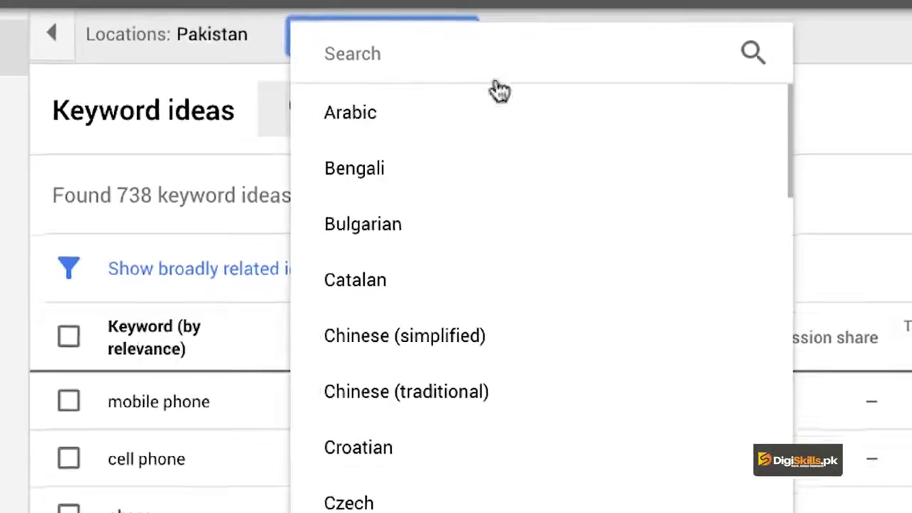
pyautogui.scroll(-3, 459, 246)
pyautogui.scroll(-4, 460, 245)
pyautogui.scroll(-3, 456, 243)
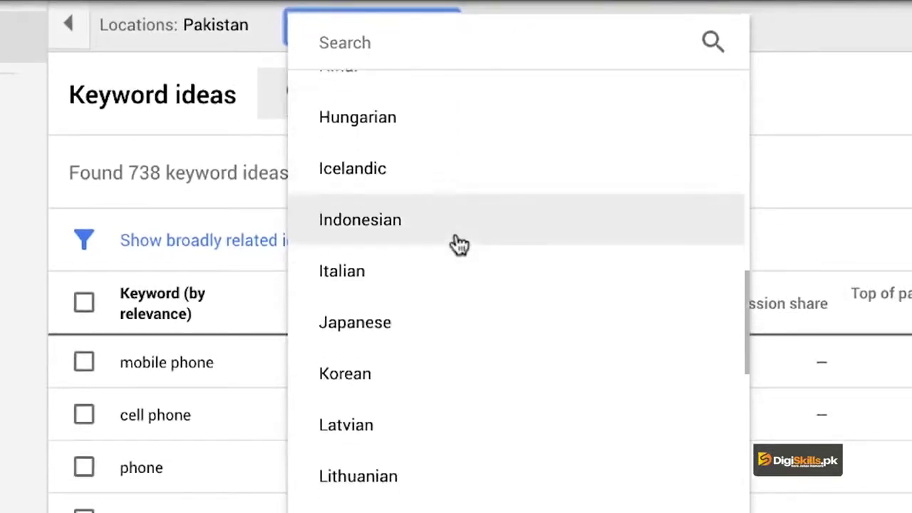
pyautogui.scroll(-1, 461, 244)
pyautogui.scroll(-3, 462, 245)
pyautogui.scroll(-2, 462, 244)
pyautogui.scroll(-5, 462, 244)
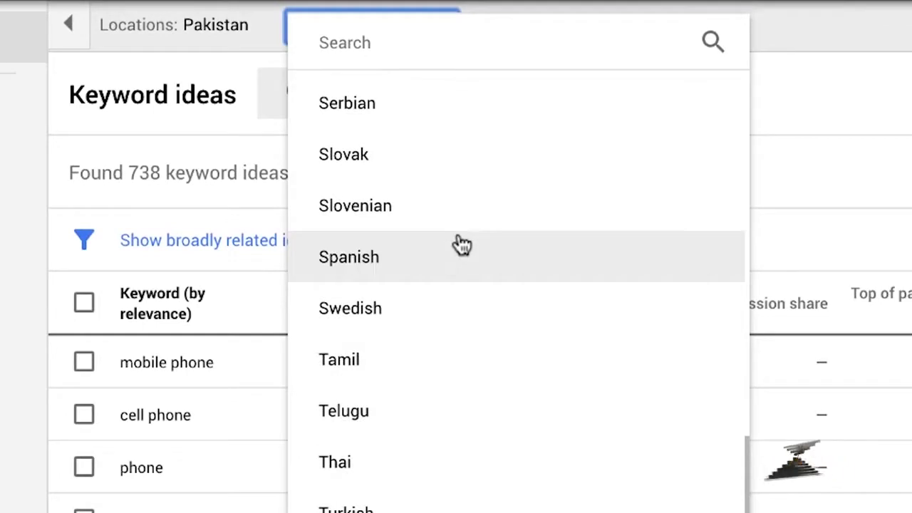
pyautogui.press('Escape')
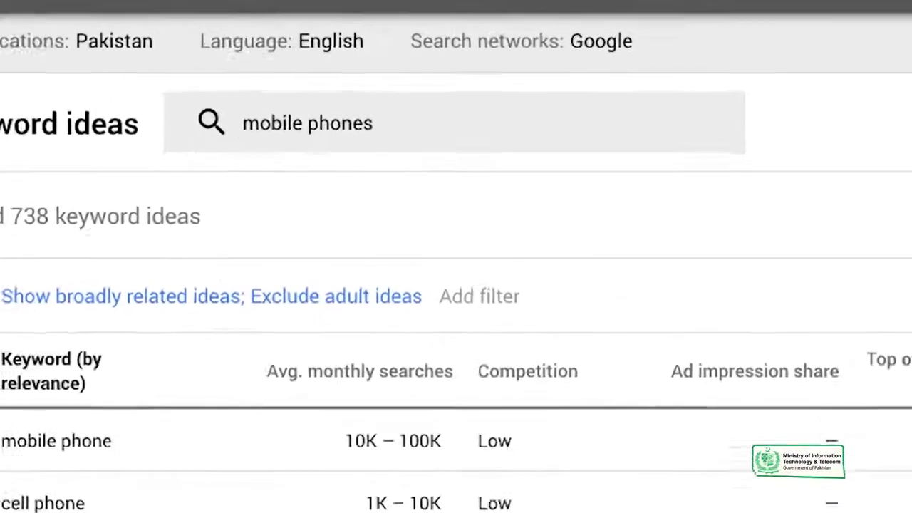
pyautogui.moveTo(473, 102)
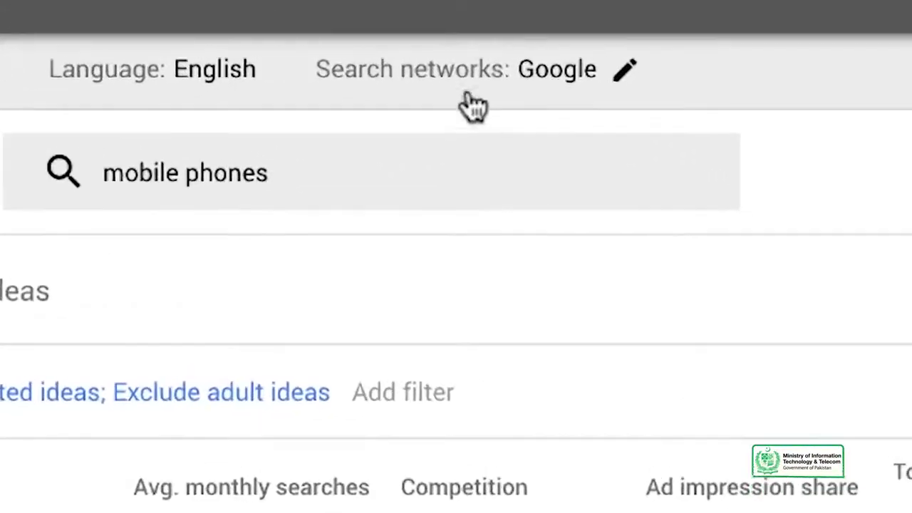
pyautogui.click(553, 87)
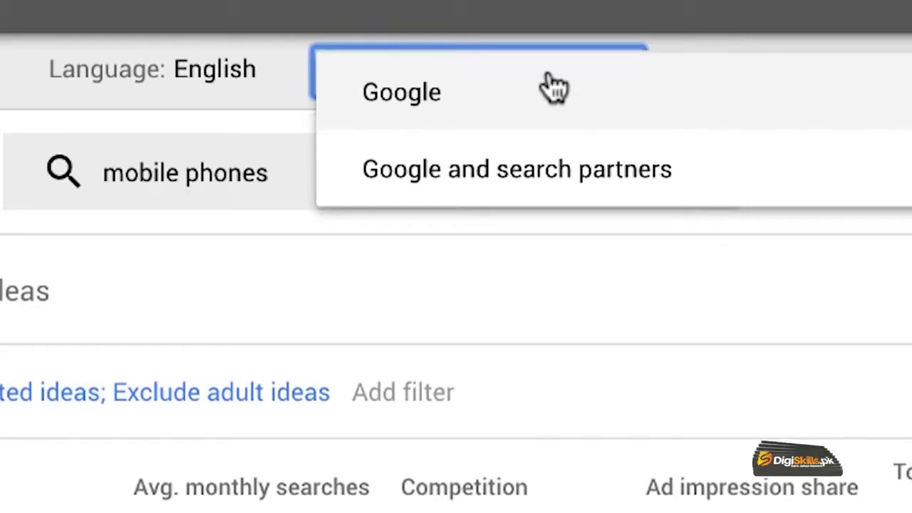
pyautogui.click(602, 100)
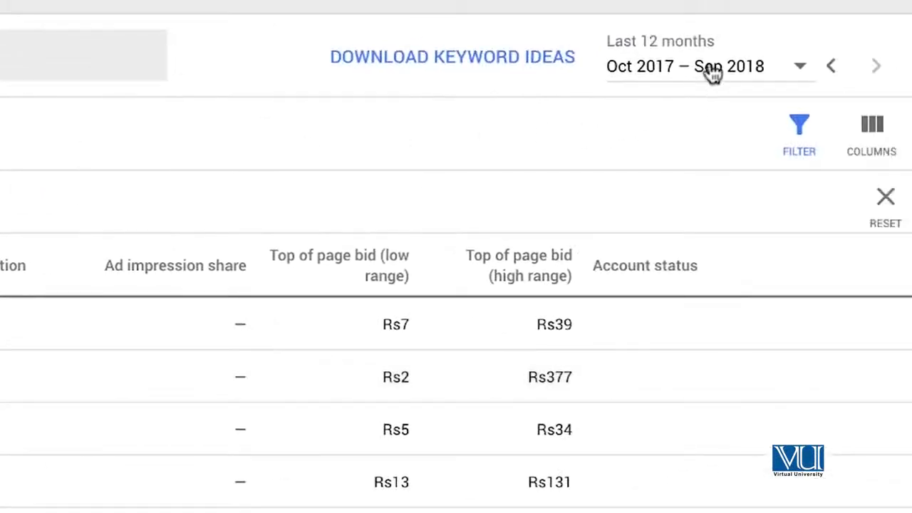
pyautogui.click(709, 74)
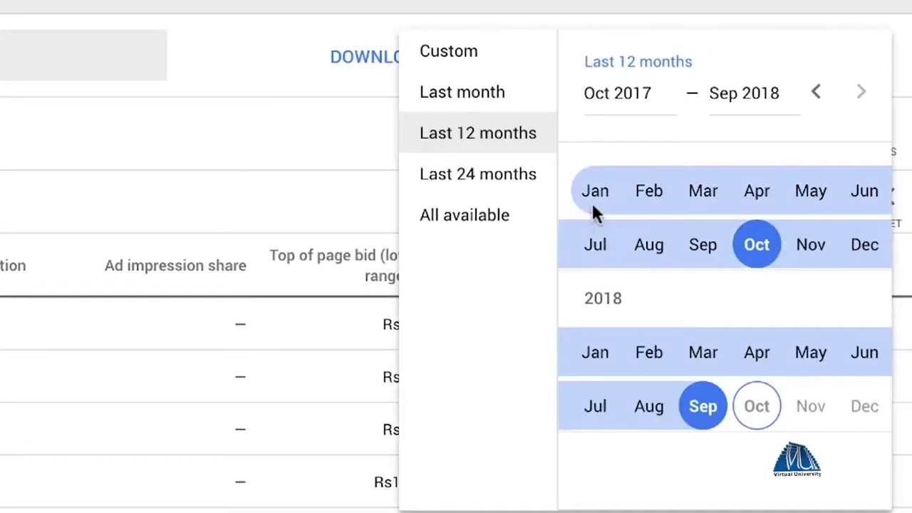
pyautogui.click(291, 133)
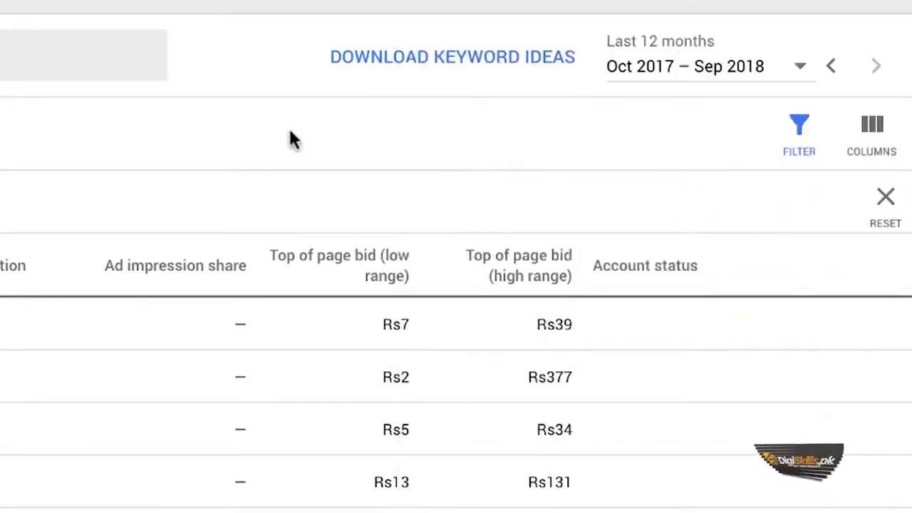